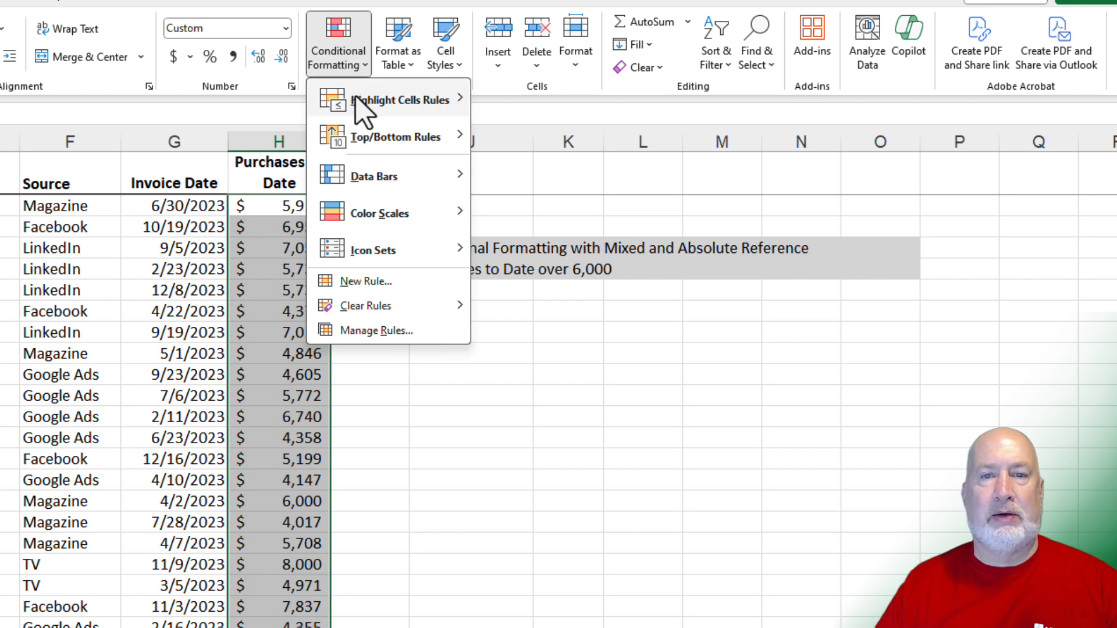
Step: Add a Greater Than highlight rule for 6000 with Light Red Fill with Dark Red Text to the selected Purchases to Date values
mouse_move(371, 110)
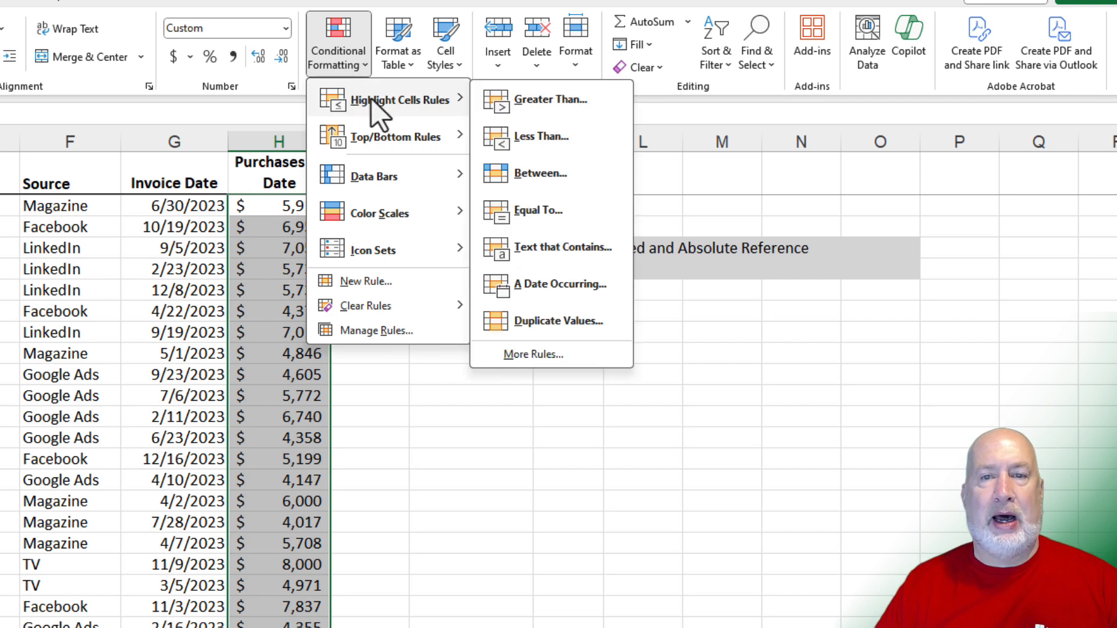
click(574, 103)
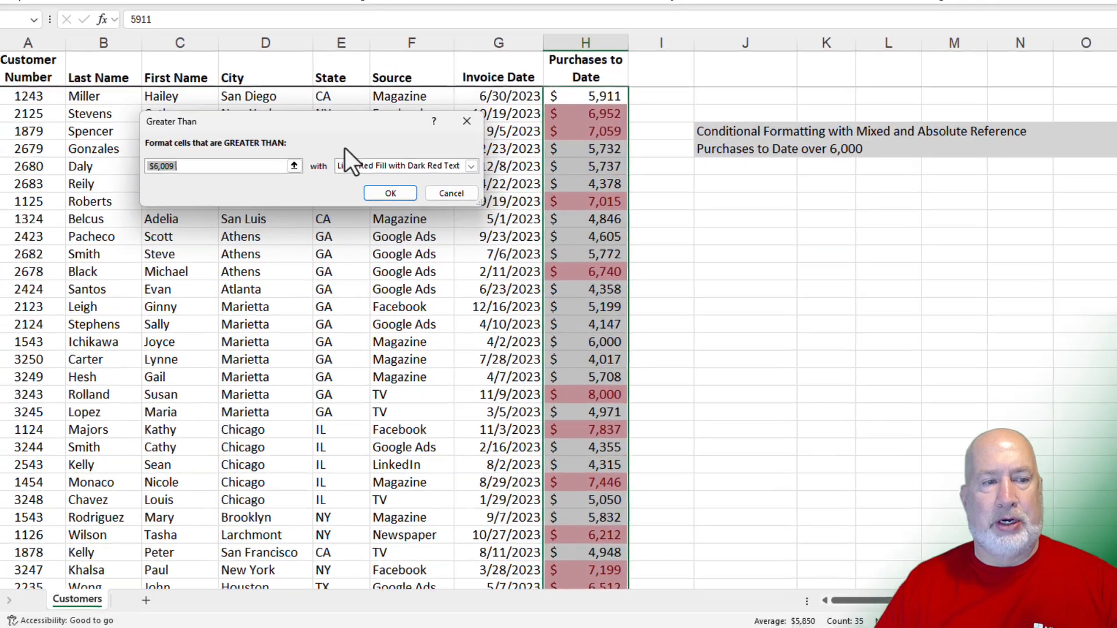
text(6)
text(000)
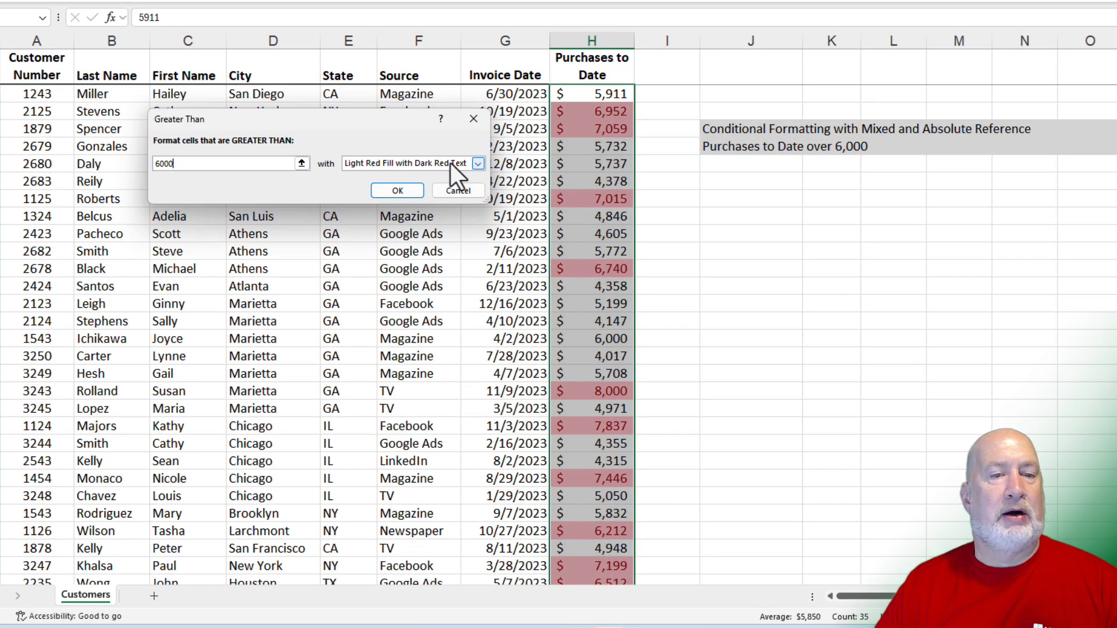
click(399, 191)
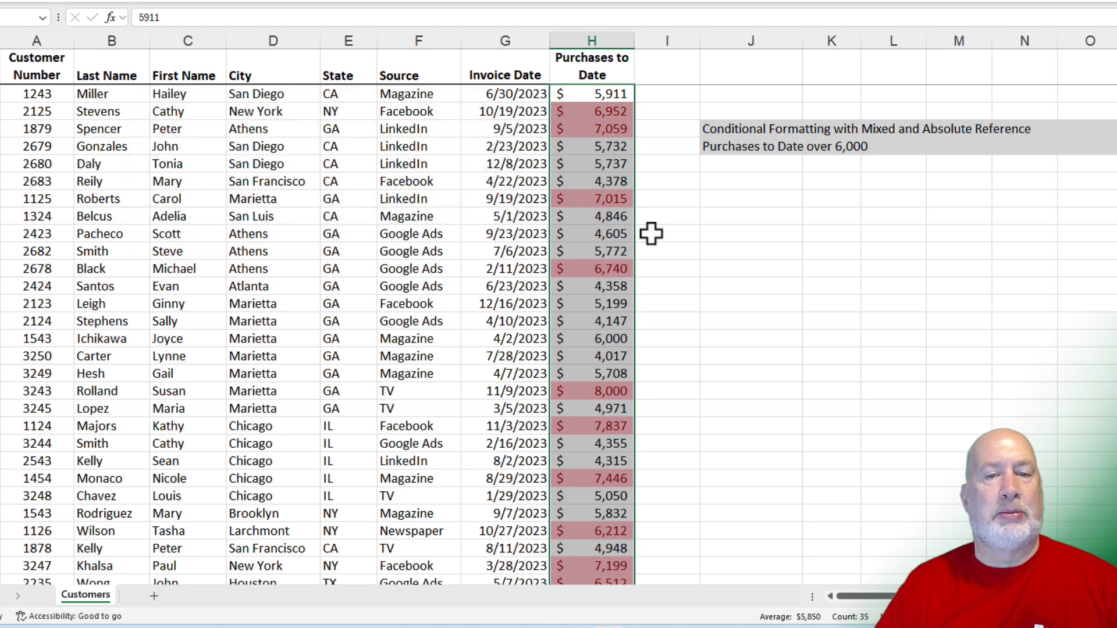
Step: Test the rule by entering 7,000 in the first Purchases to Date cell, H2, and undo the entry
click(583, 93)
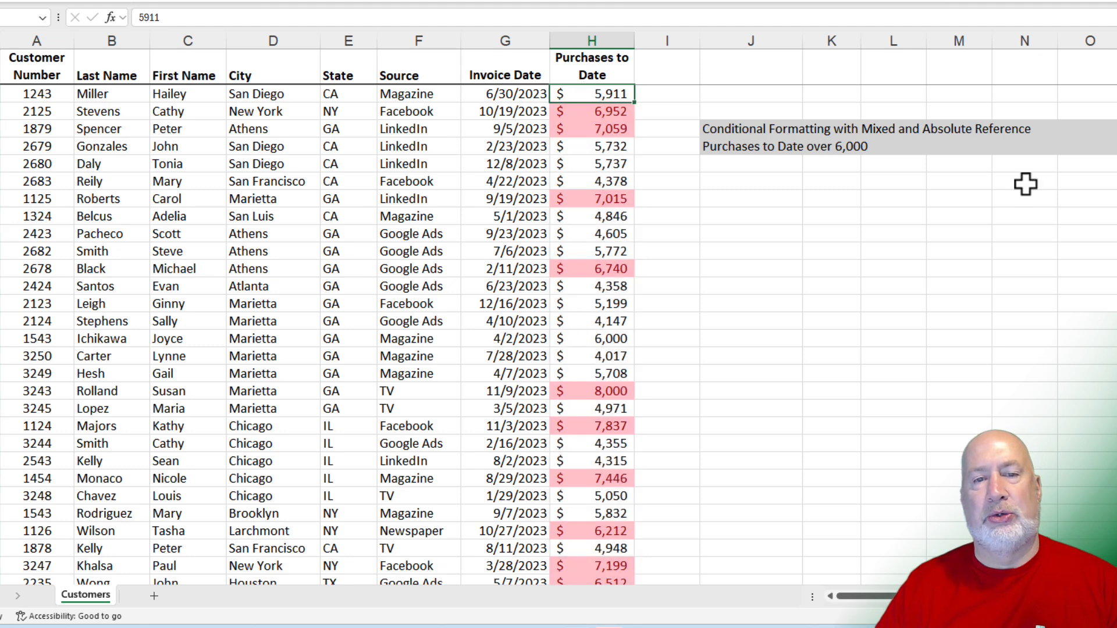
text(7,0)
text(000)
key(Return)
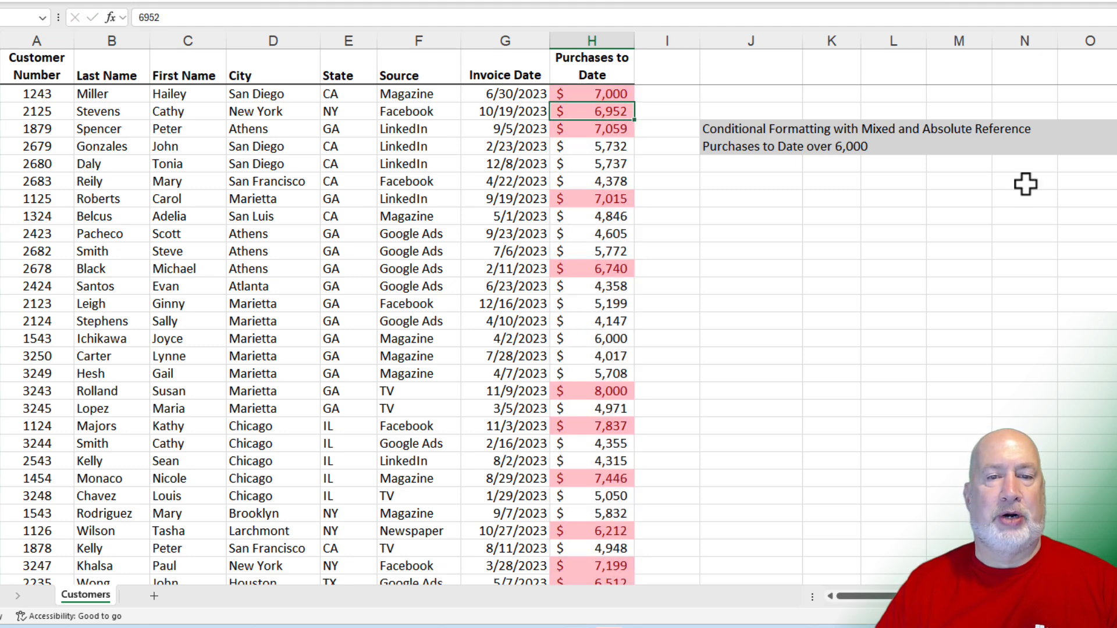
click(611, 93)
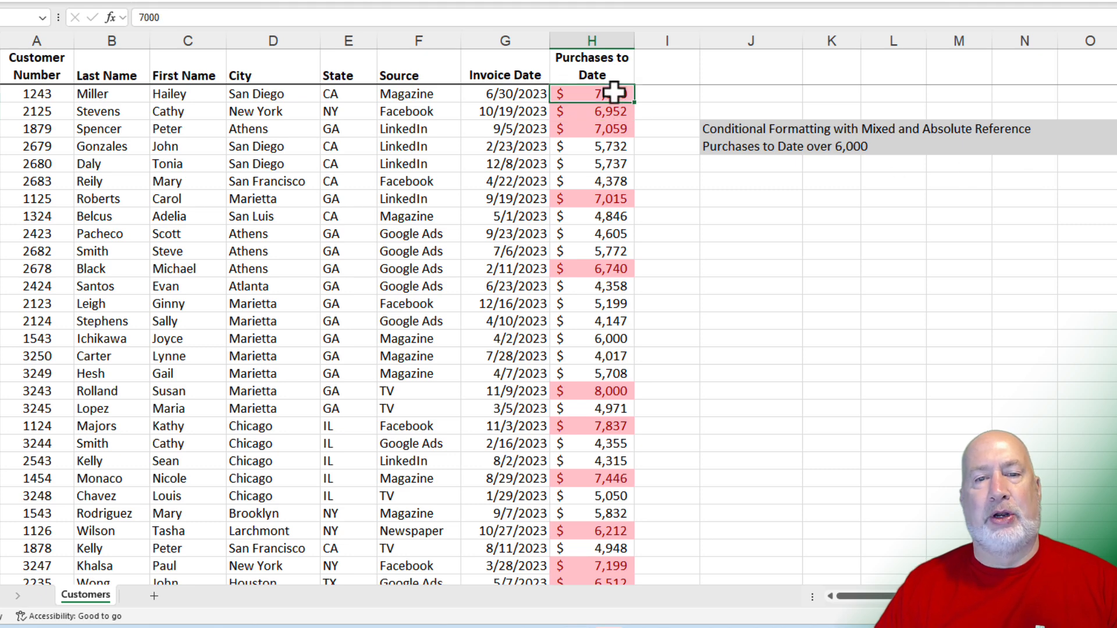
key(ctrl+z)
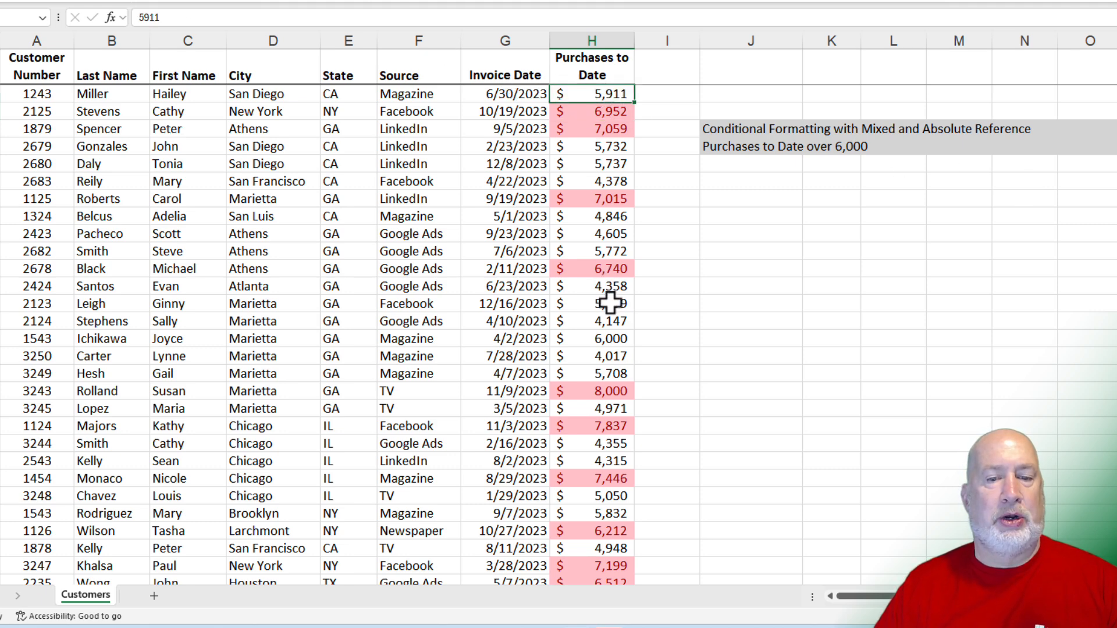
Step: Clear the conditional formatting rules from the entire sheet
click(579, 339)
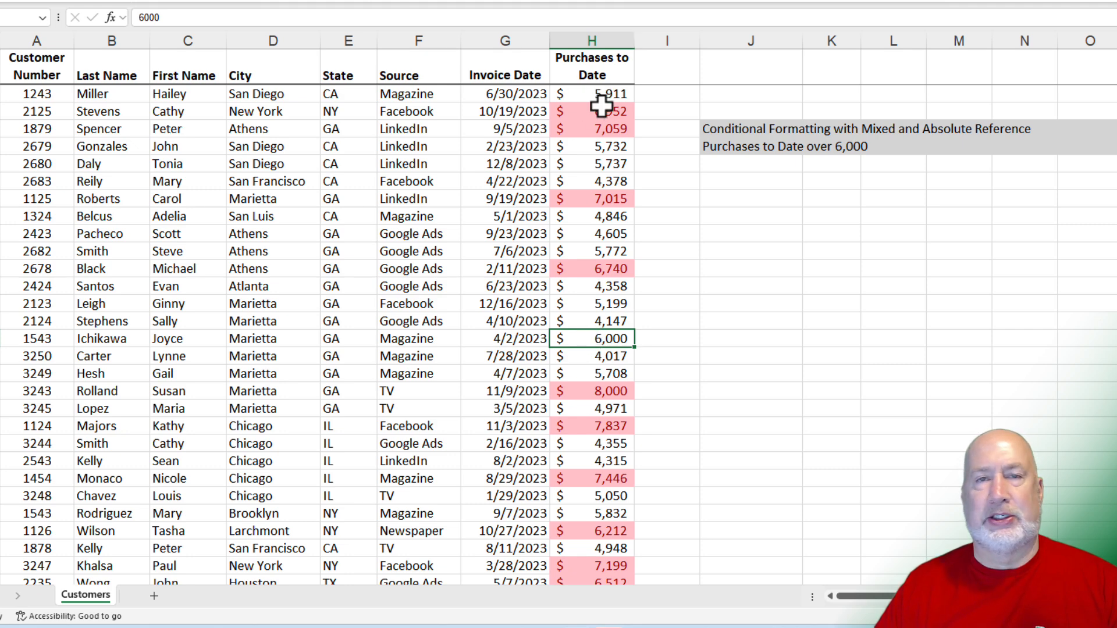
click(415, 55)
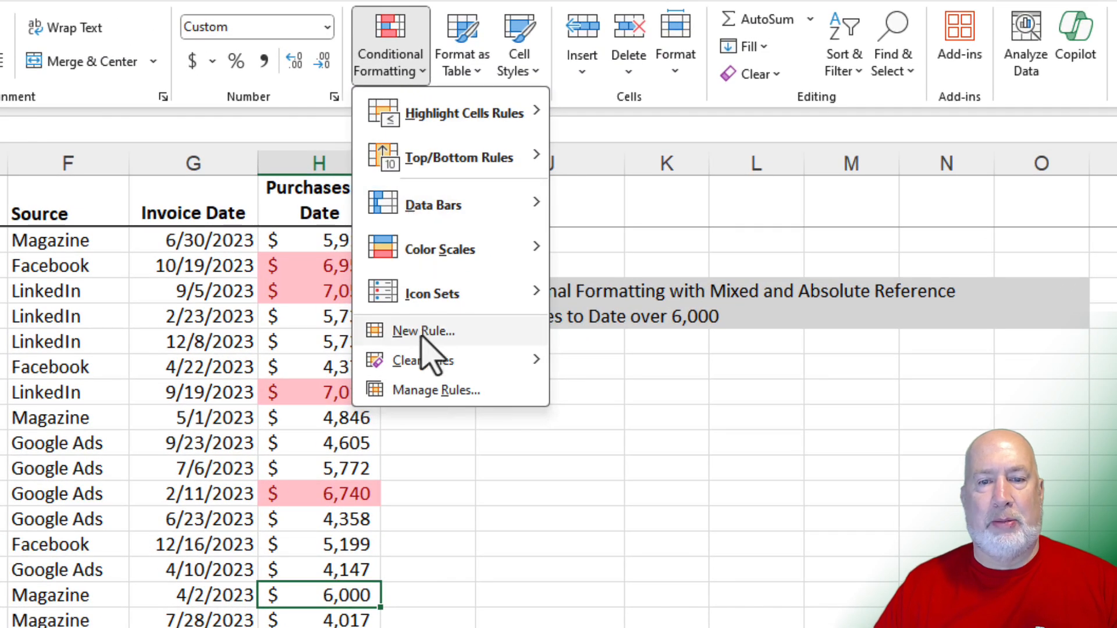
mouse_move(427, 362)
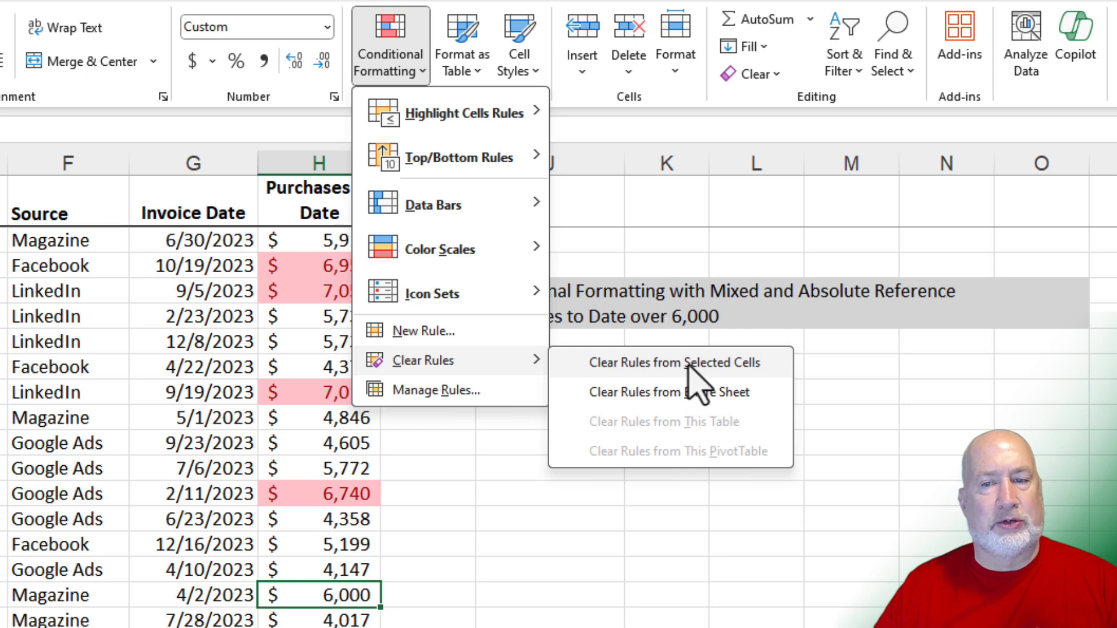
click(692, 395)
click(354, 241)
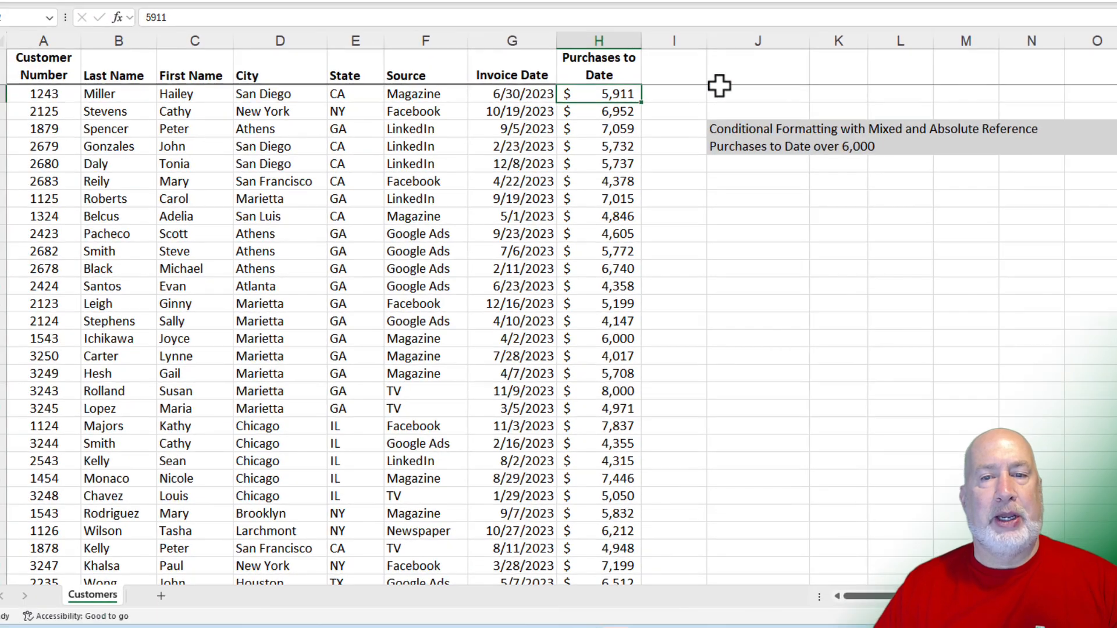
Step: Enter the label "Purchases over" in cell J1 and the threshold 6,000 in cell K1
click(660, 117)
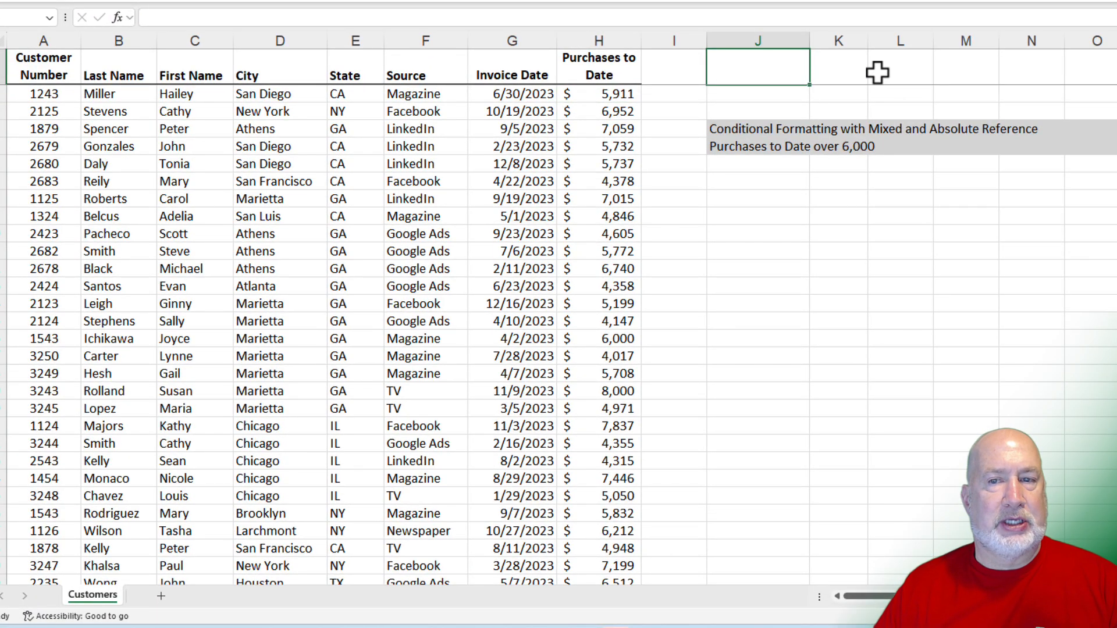
text(Purchases over)
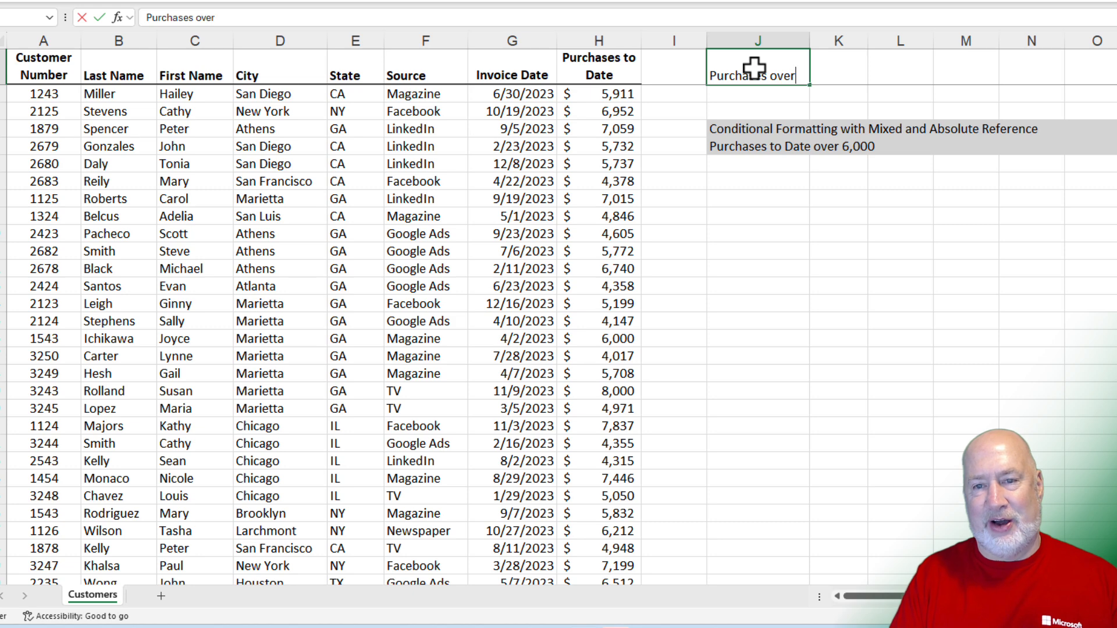
key(Tab)
text(6,00)
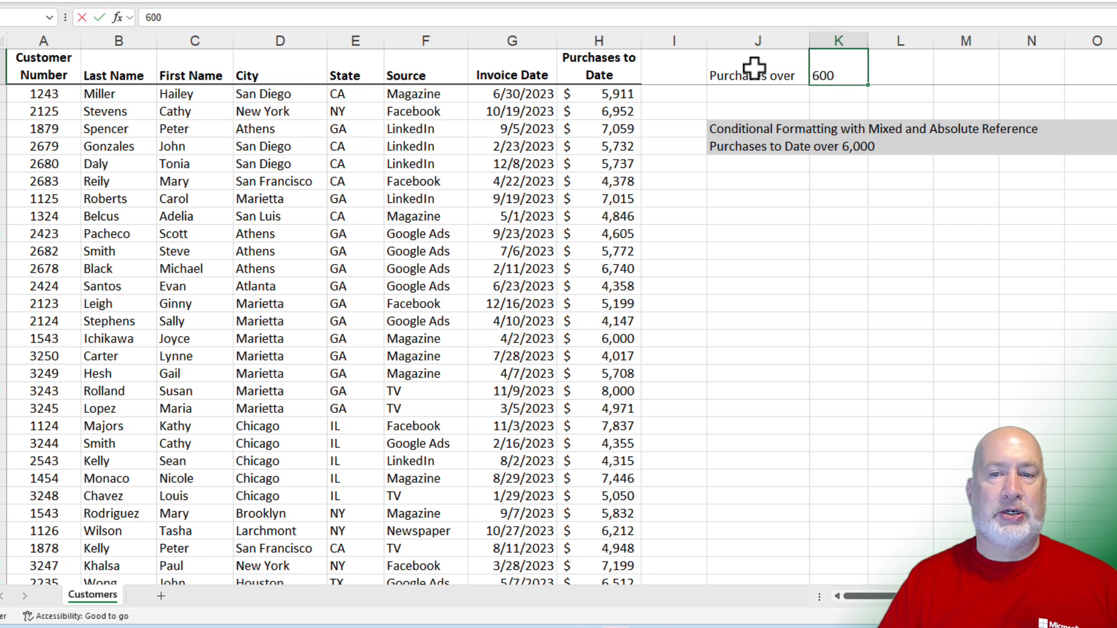
text(0)
key(Return)
click(845, 74)
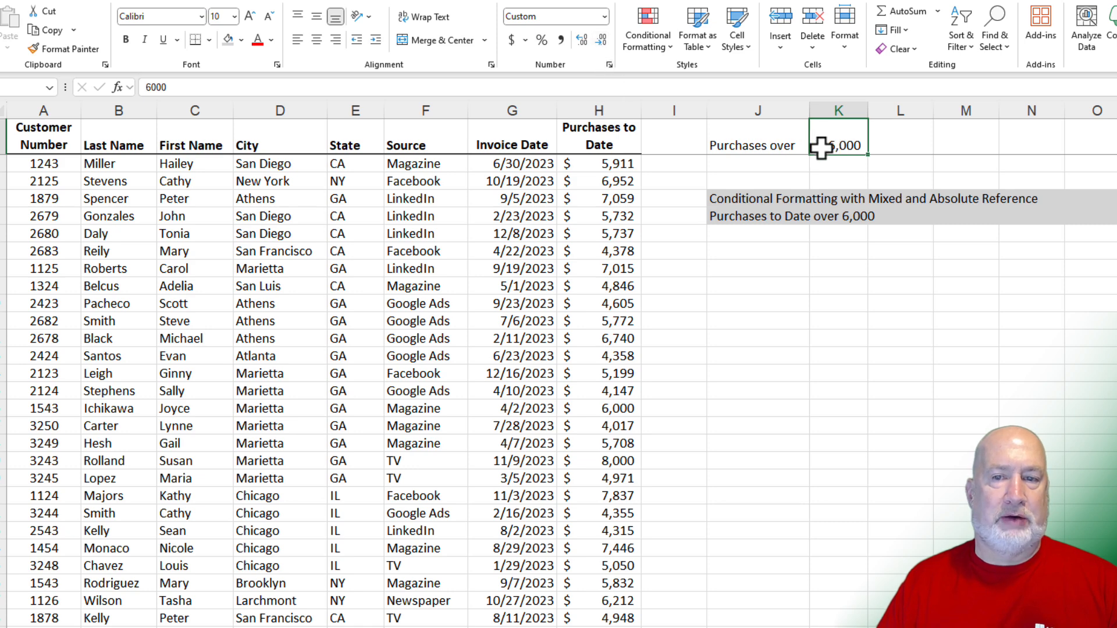
Step: Start a formula-based formatting rule for all Purchases to Date values from H2 down, using the formula =$H2>=$K$1
click(617, 165)
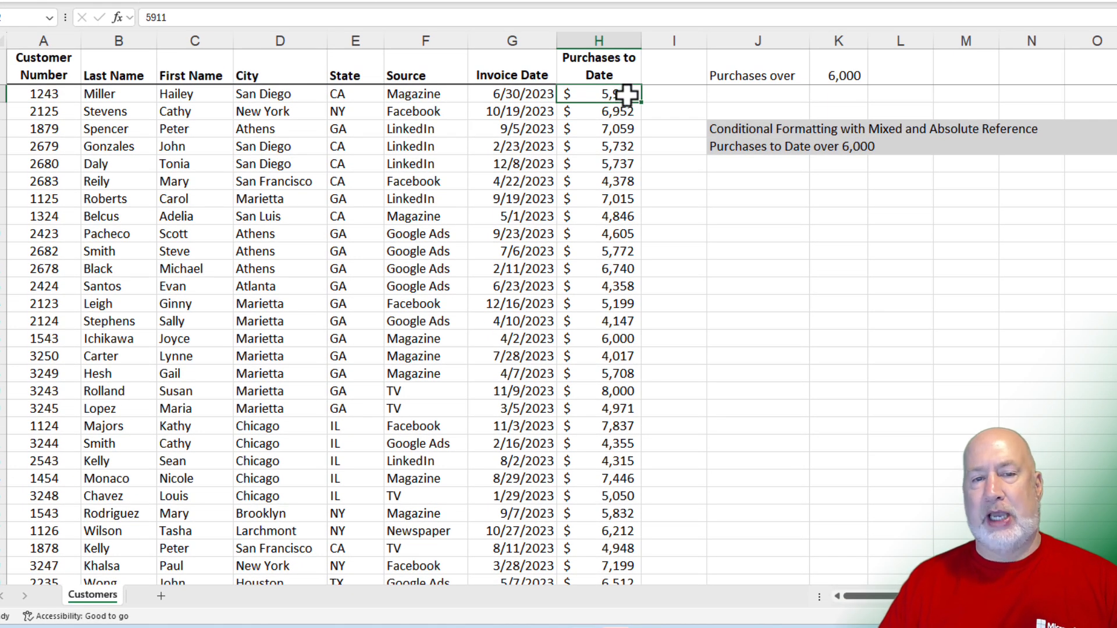
key(ctrl+shift+Down)
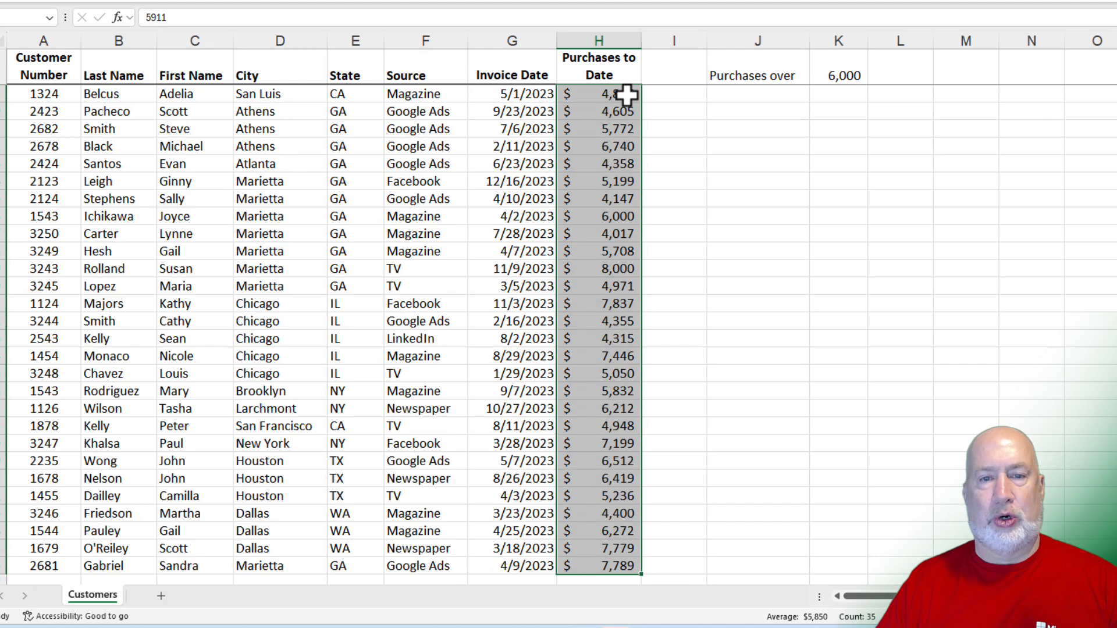
scroll(651, 151, up, 3)
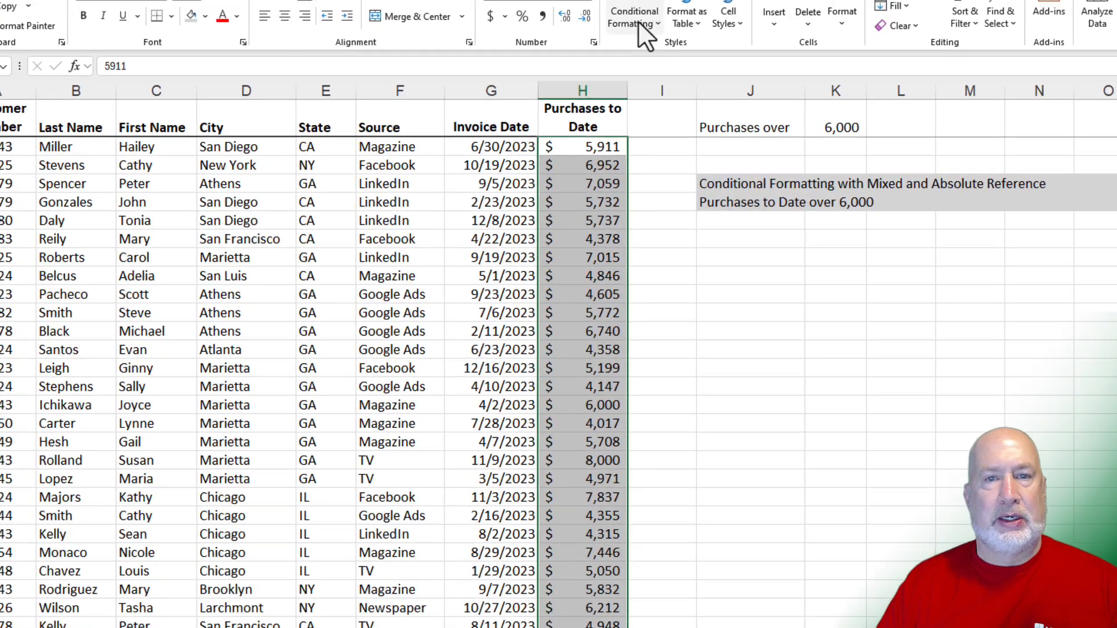
click(638, 22)
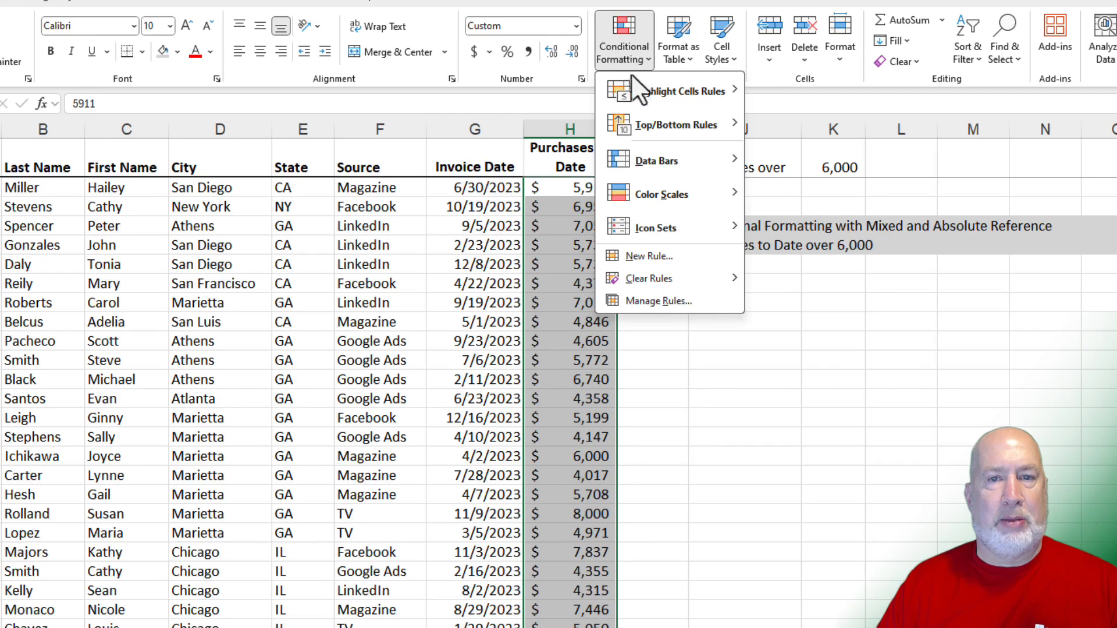
mouse_move(640, 93)
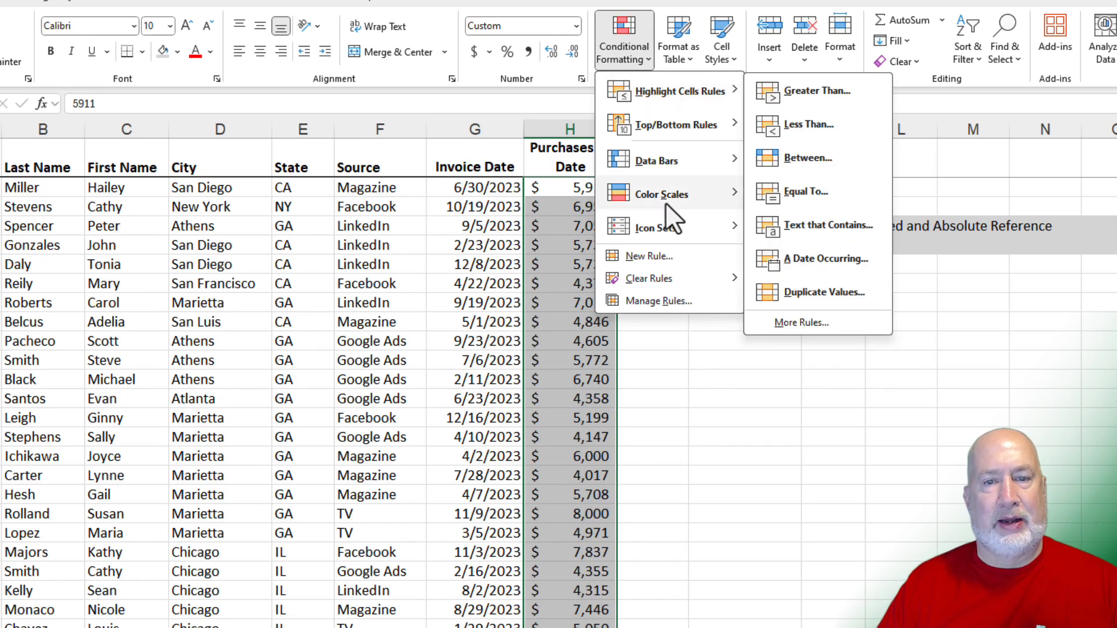
click(661, 255)
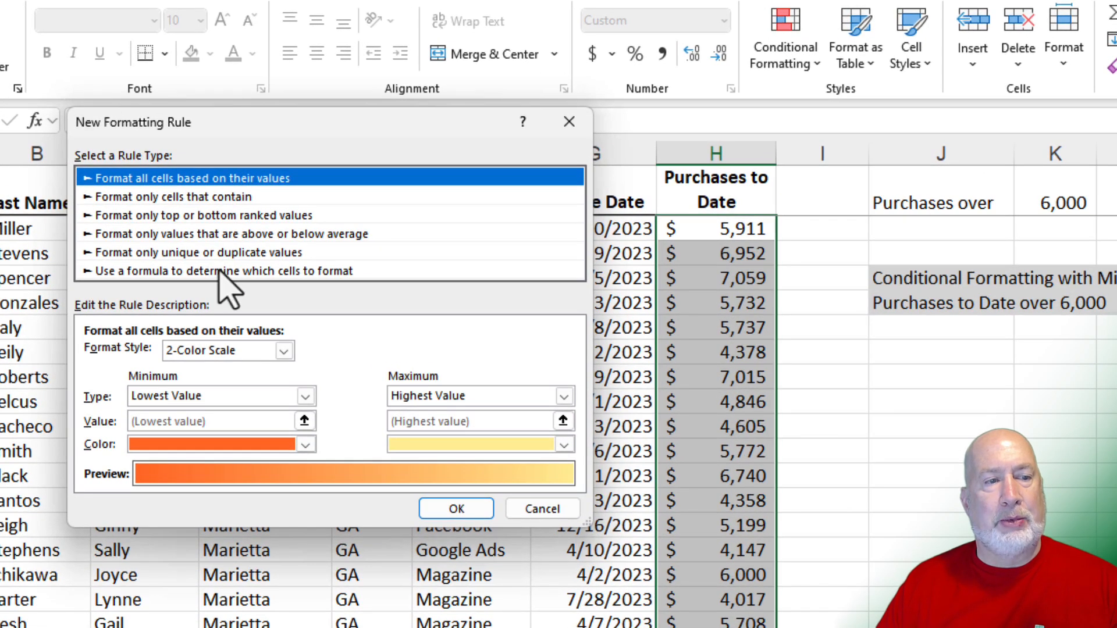
click(229, 271)
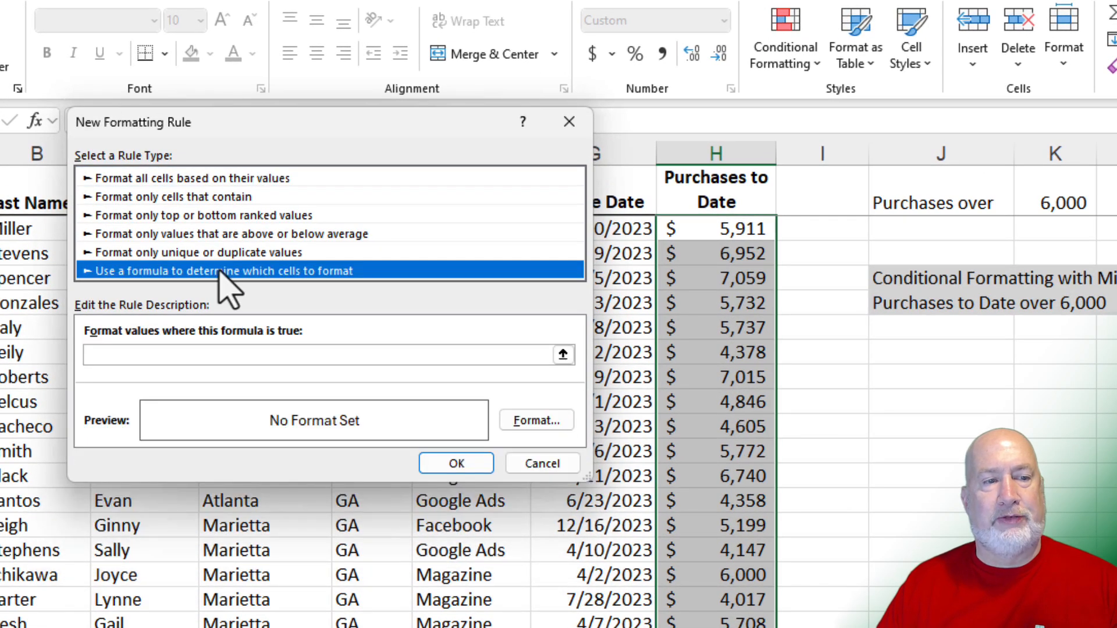
click(263, 356)
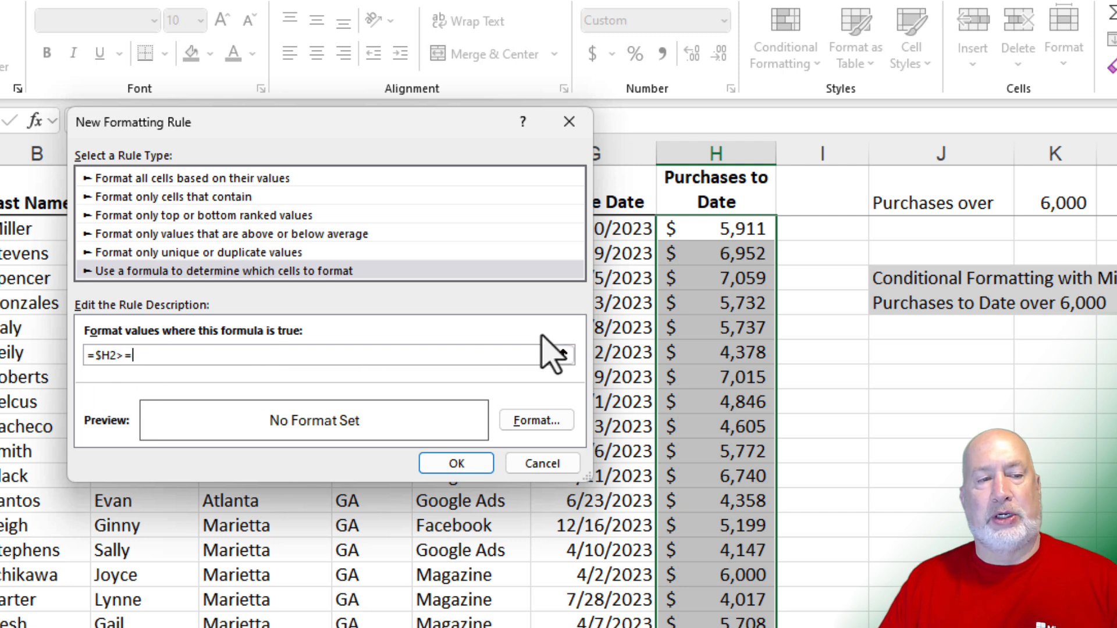
click(1055, 200)
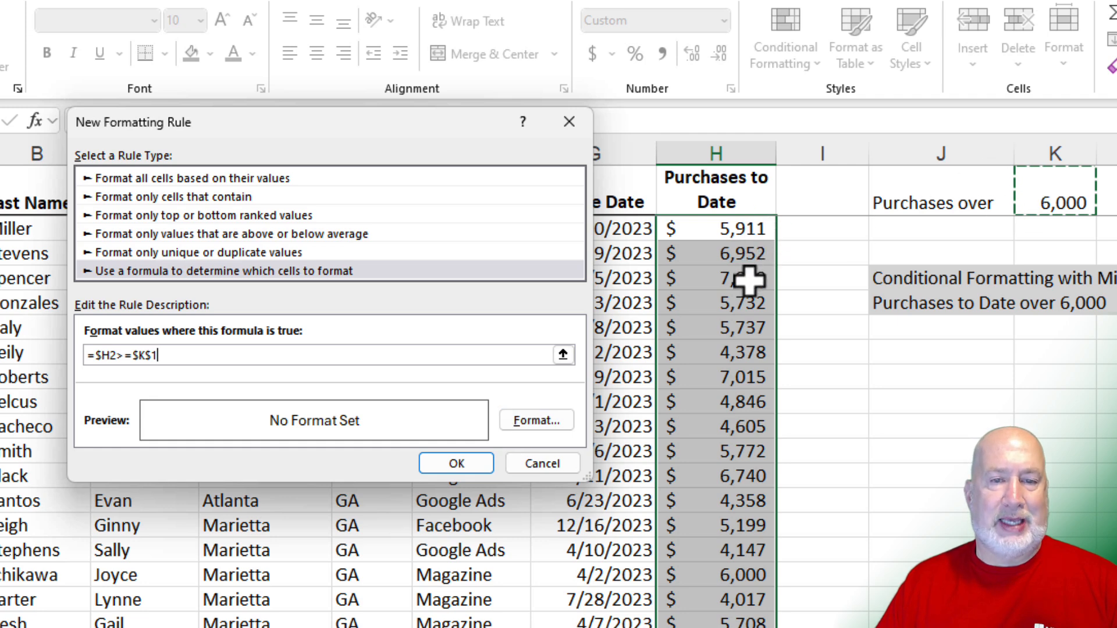
Step: Give the formula rule a light green fill and apply it to the Purchases to Date values
click(543, 427)
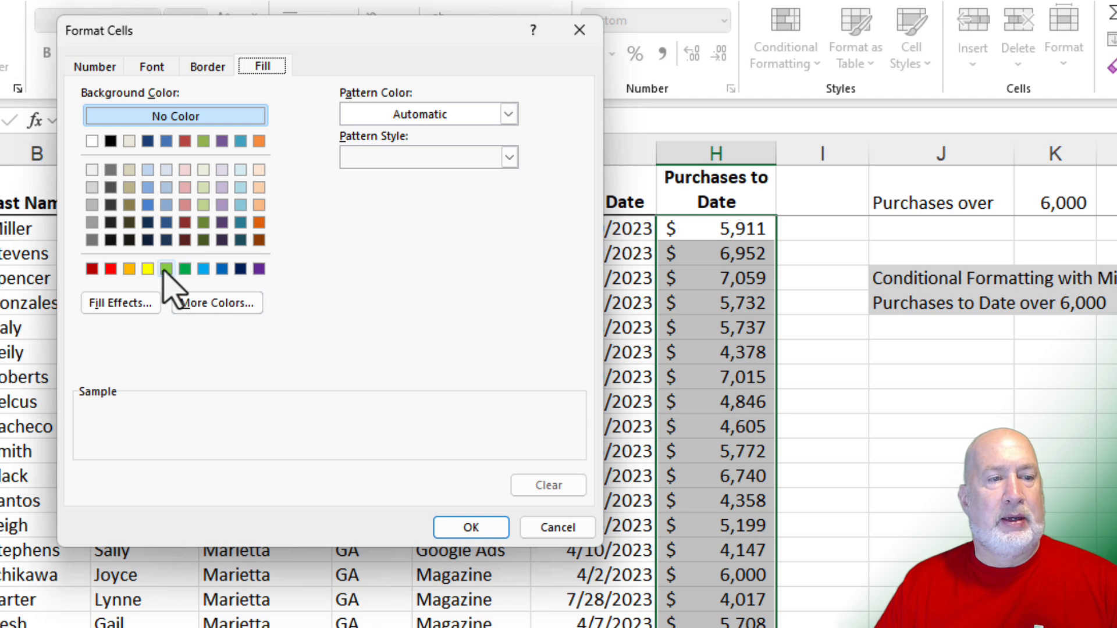
click(166, 268)
click(470, 527)
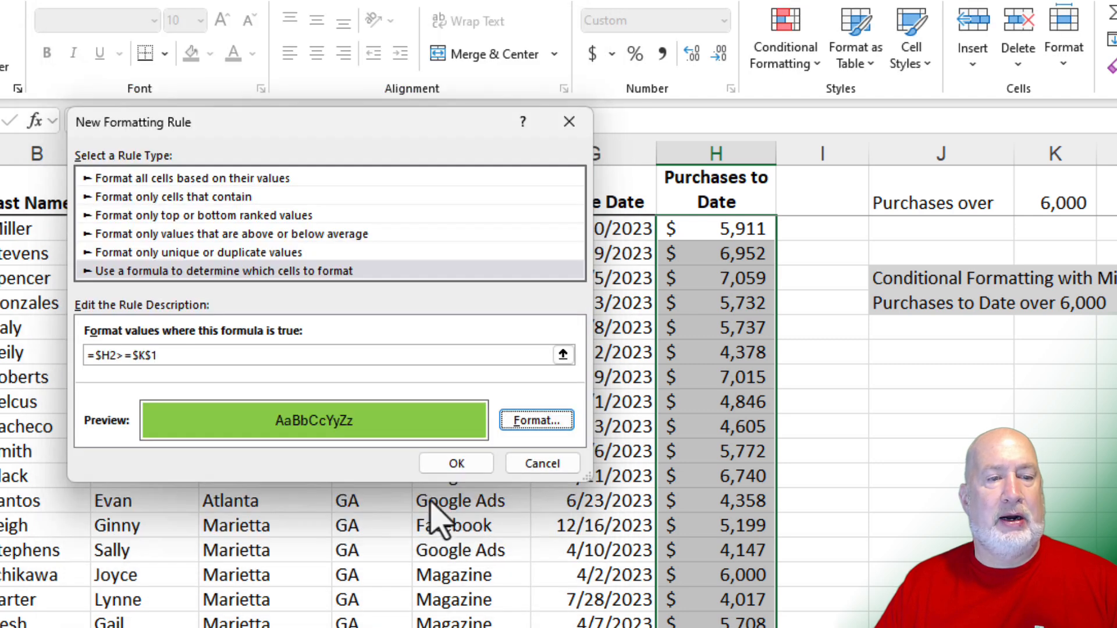
click(527, 421)
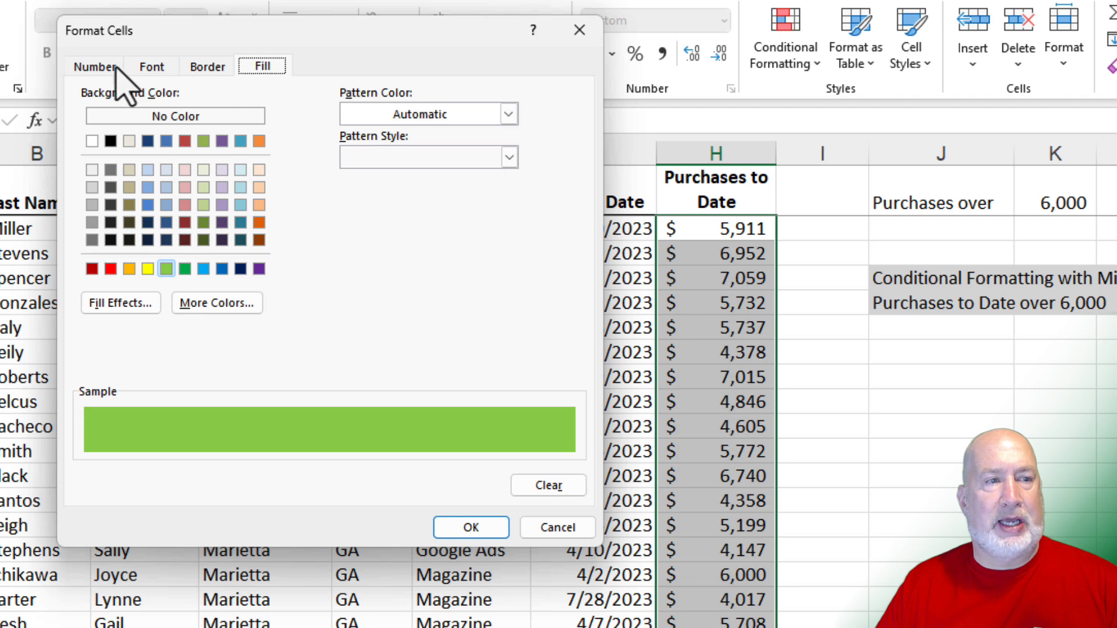
click(478, 527)
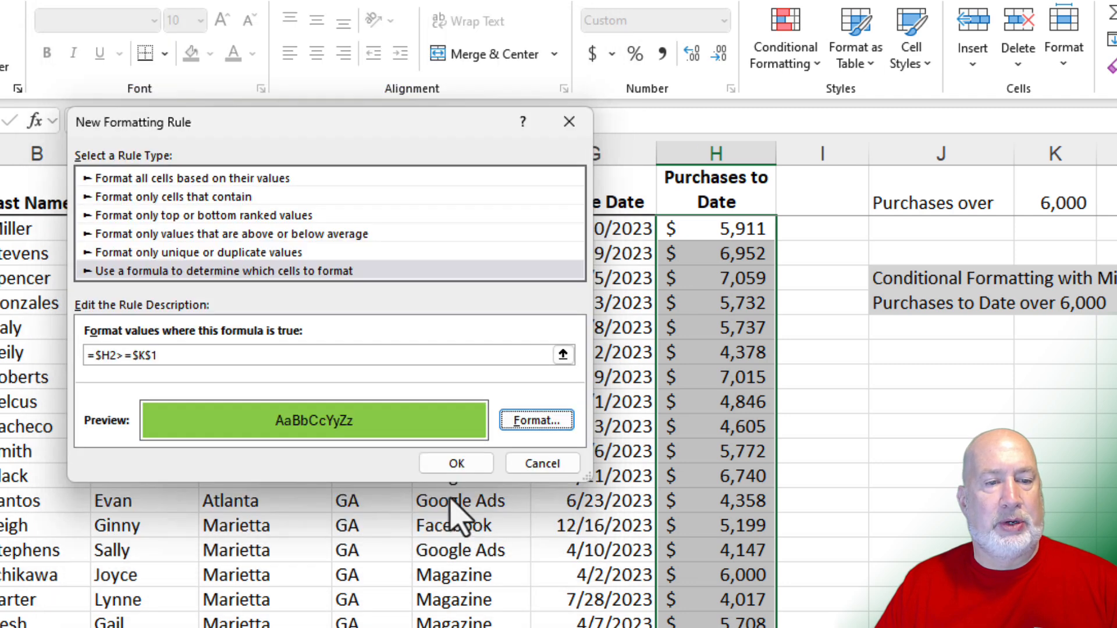
click(458, 463)
click(953, 424)
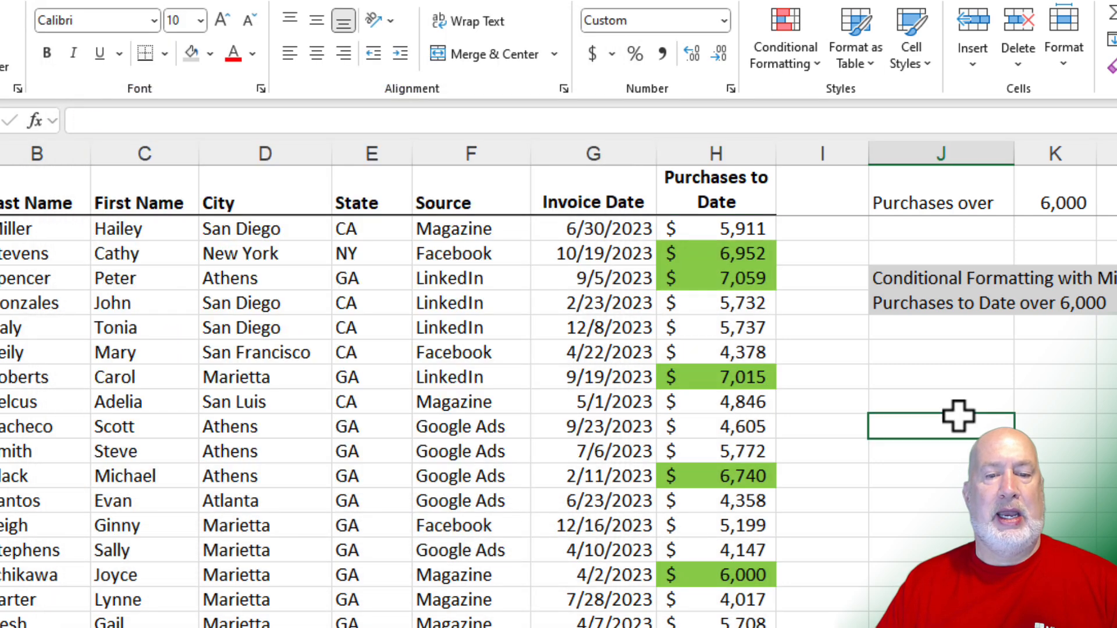
click(743, 572)
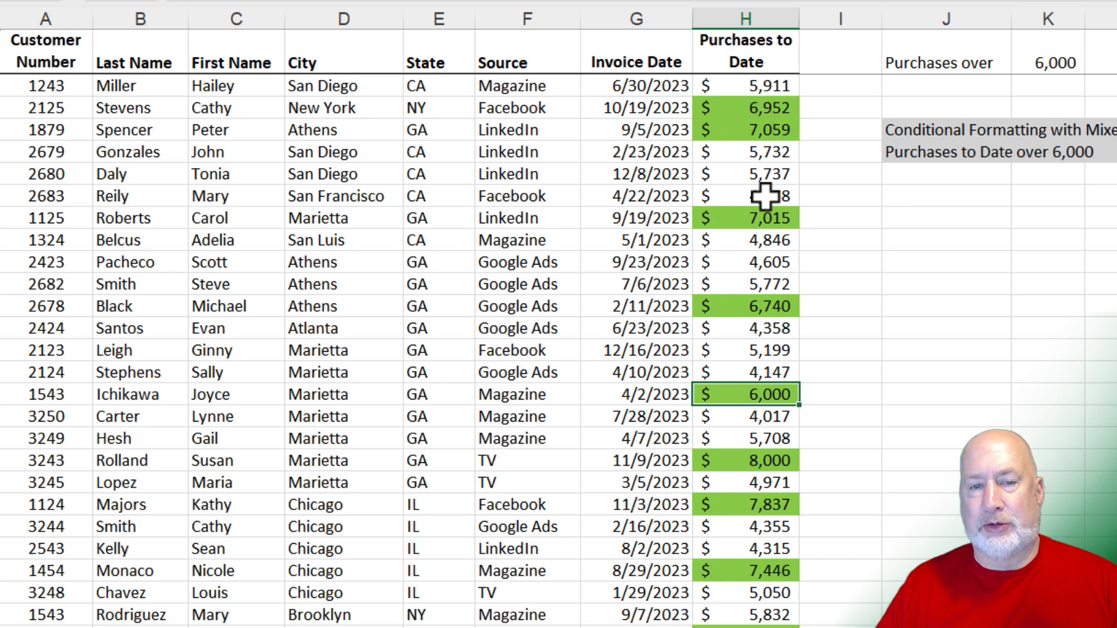
click(943, 59)
drag(943, 60, 1029, 62)
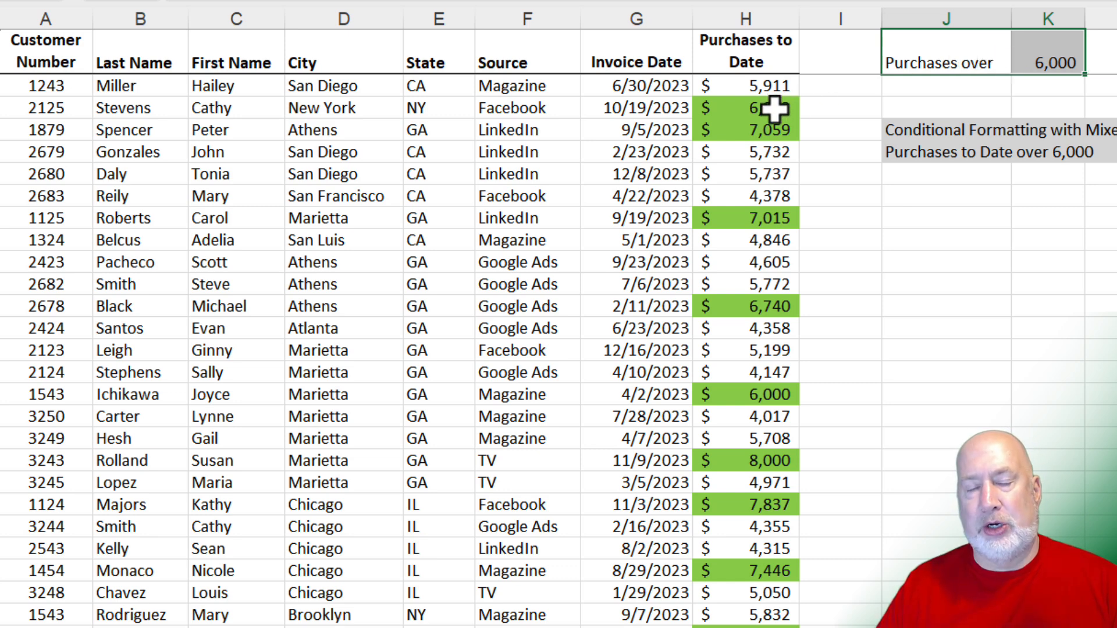
click(963, 61)
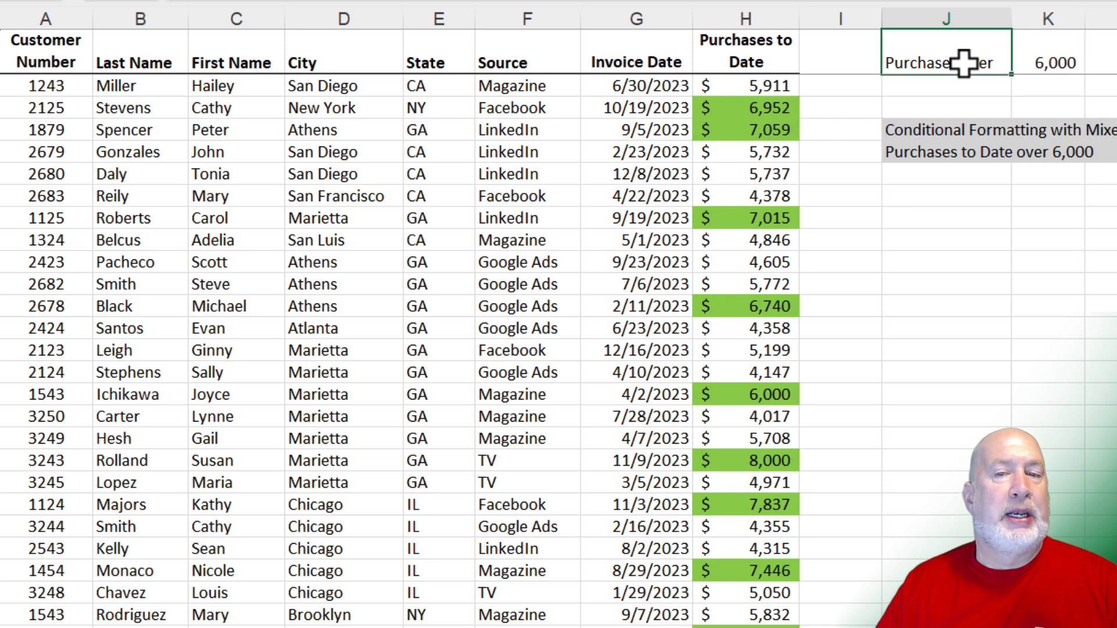
Step: Set the purchases threshold in cell K1 to 5,500
click(1038, 65)
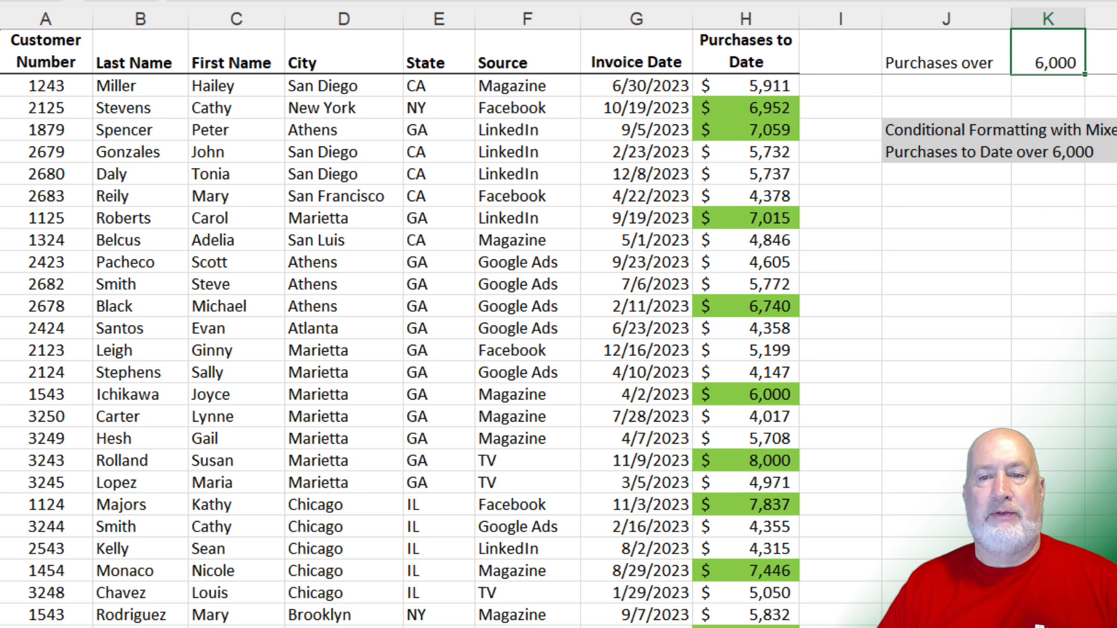
text(55)
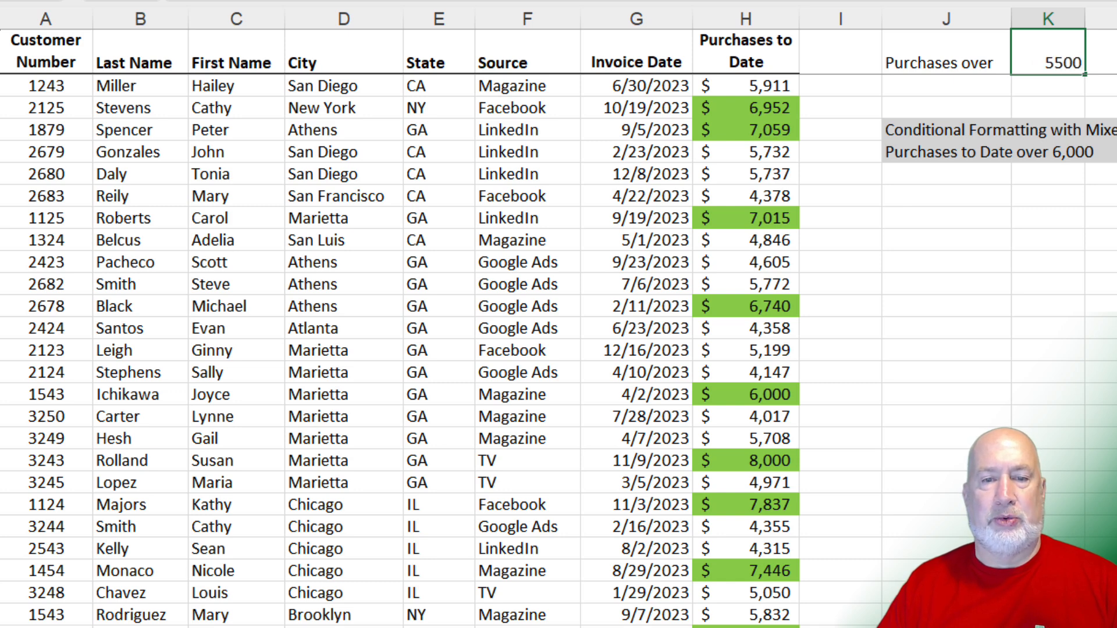
key(Return)
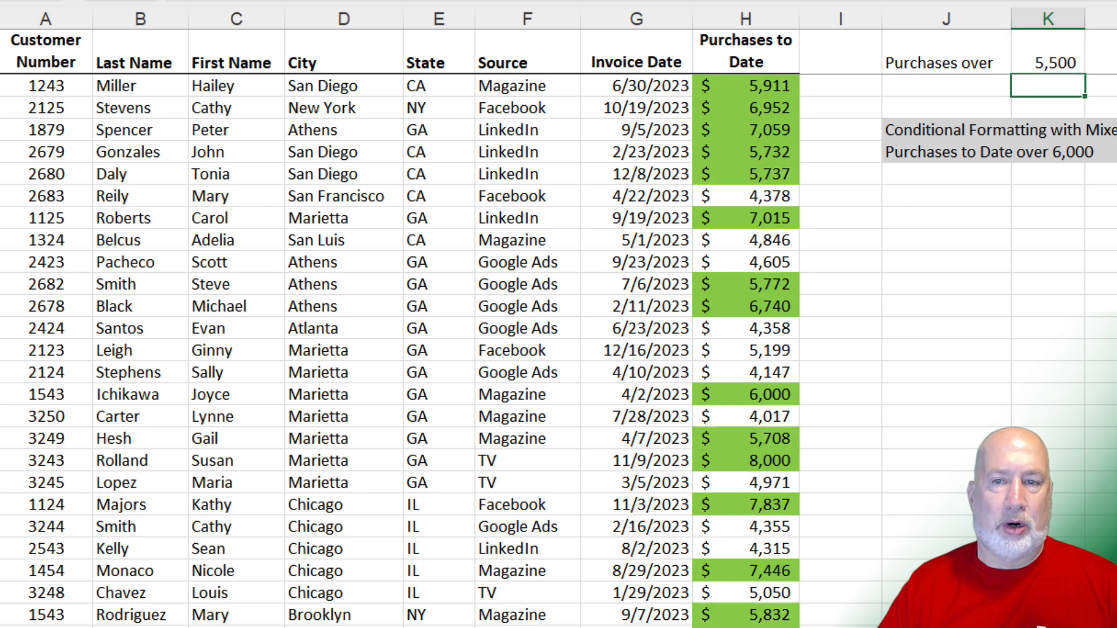
click(1037, 52)
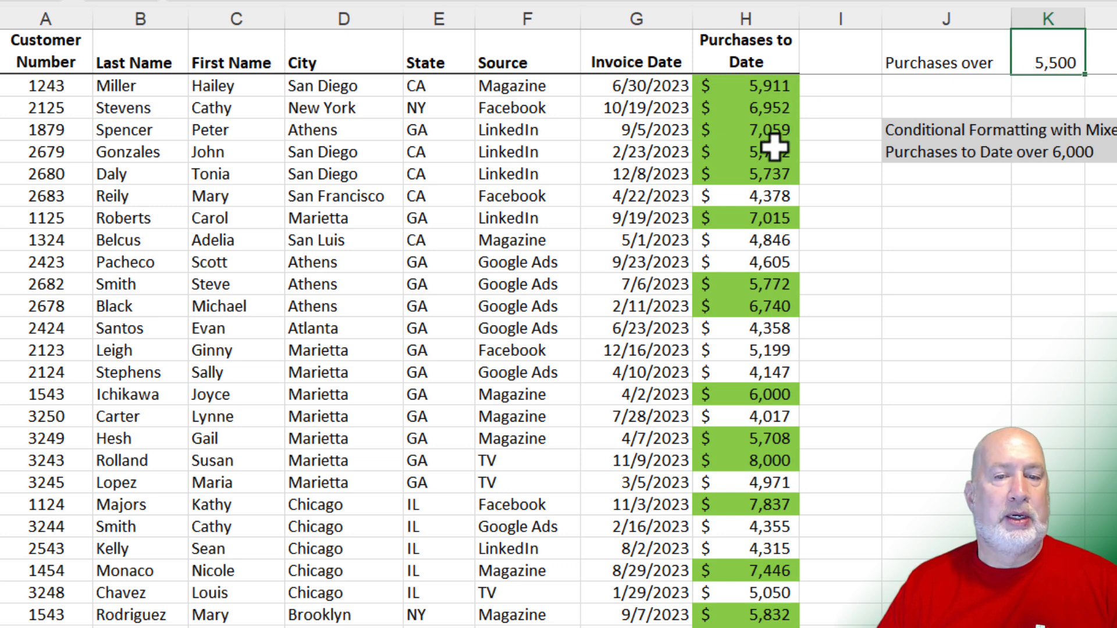